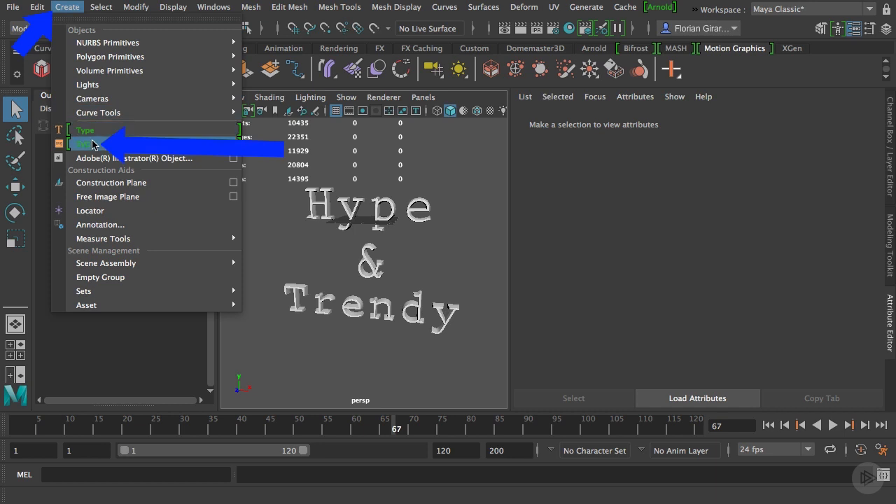
Create a new SVG object in the scene
{"action": "left_click", "coordinate": [93, 144]}
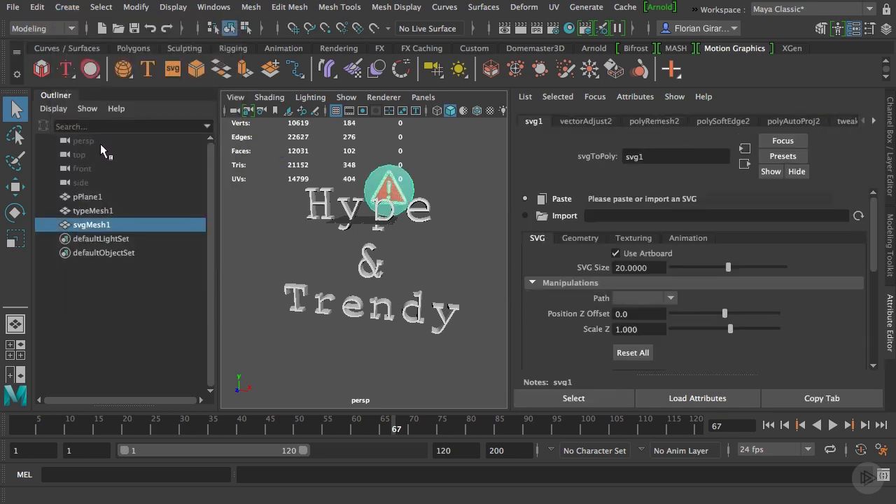
{"action": "double_click", "coordinate": [80, 227]}
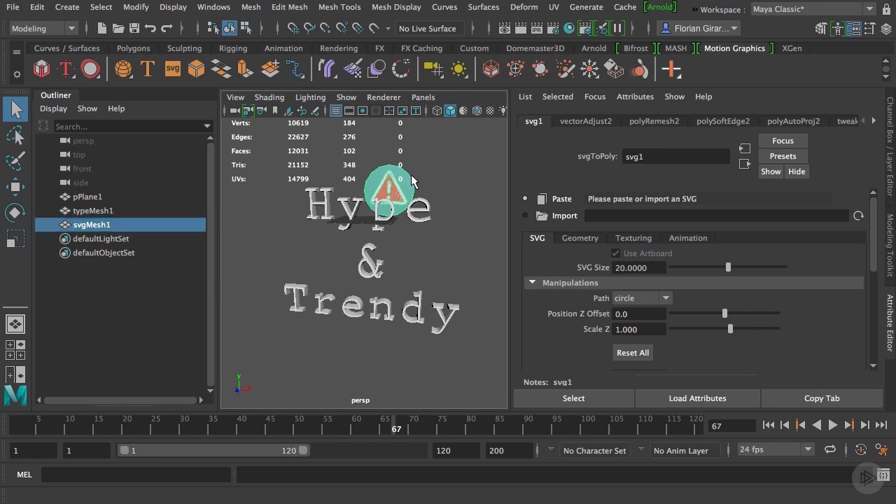
{"action": "left_click_drag", "start_coordinate": [404, 184], "coordinate": [388, 203], "text": "alt"}
{"action": "left_click_drag", "start_coordinate": [394, 240], "coordinate": [369, 248], "text": "alt"}
{"action": "scroll", "coordinate": [368, 243], "scroll_direction": "down", "scroll_amount": 2}
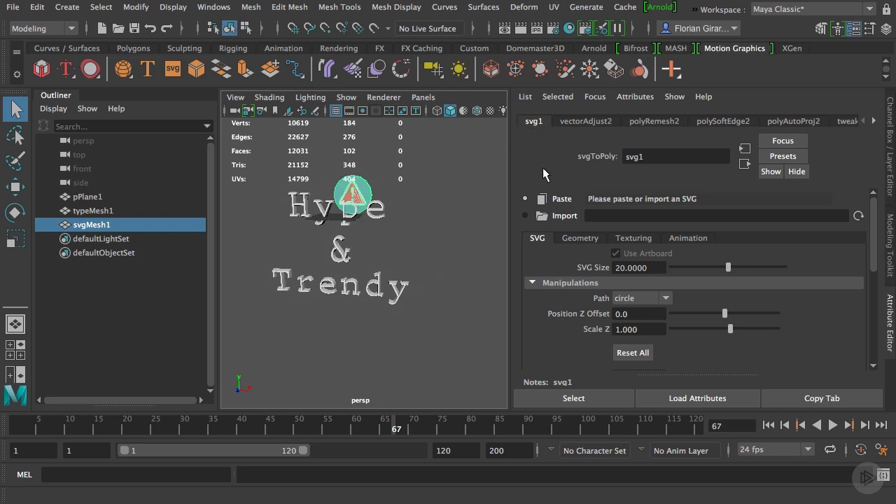
{"action": "left_click", "coordinate": [556, 219]}
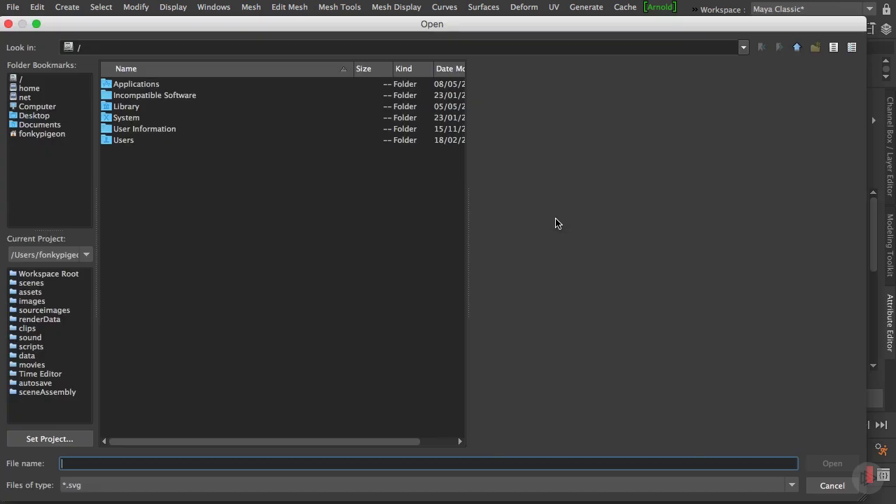
{"action": "left_click", "coordinate": [30, 116]}
{"action": "double_click", "coordinate": [155, 85]}
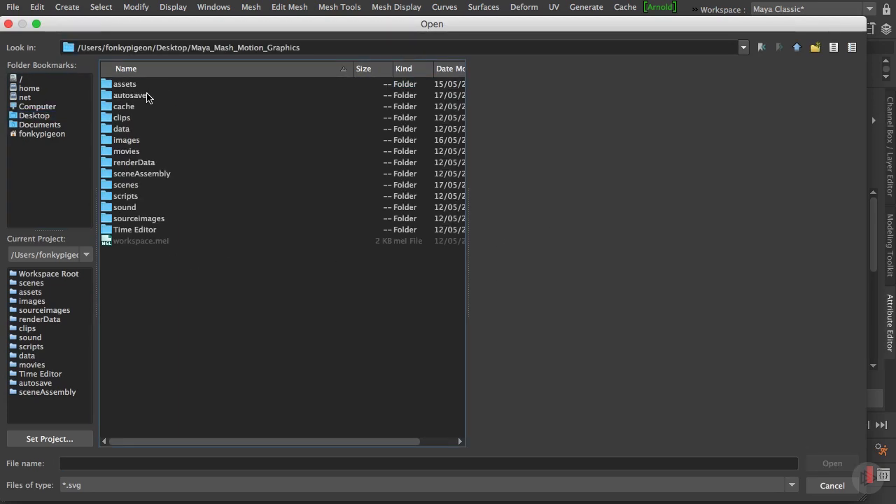
{"action": "double_click", "coordinate": [130, 86]}
{"action": "left_click", "coordinate": [139, 88]}
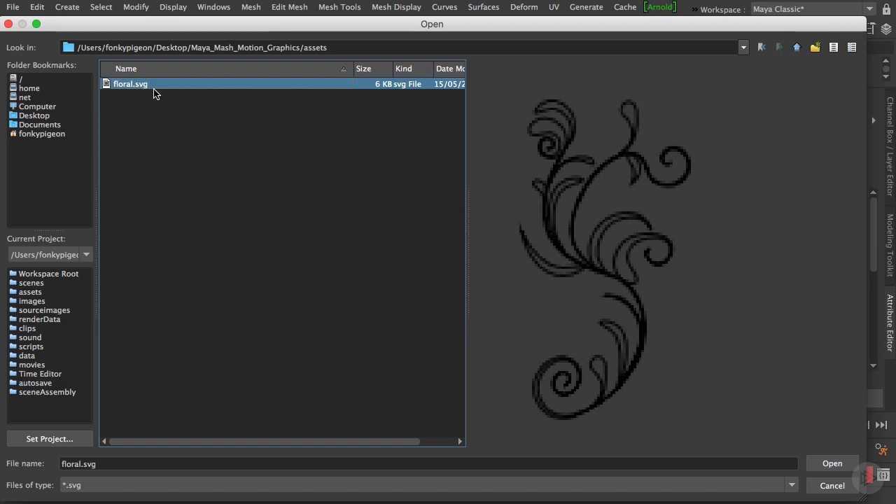
{"action": "left_click", "coordinate": [831, 485]}
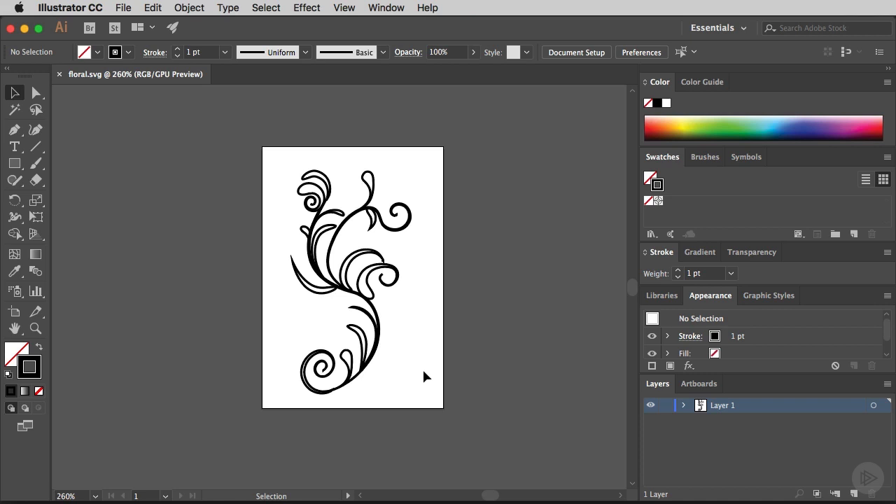
Copy the entire floral artwork from floral.svg in Illustrator and paste it into the svg1 node in Maya
{"action": "left_click_drag", "start_coordinate": [220, 145], "coordinate": [472, 406]}
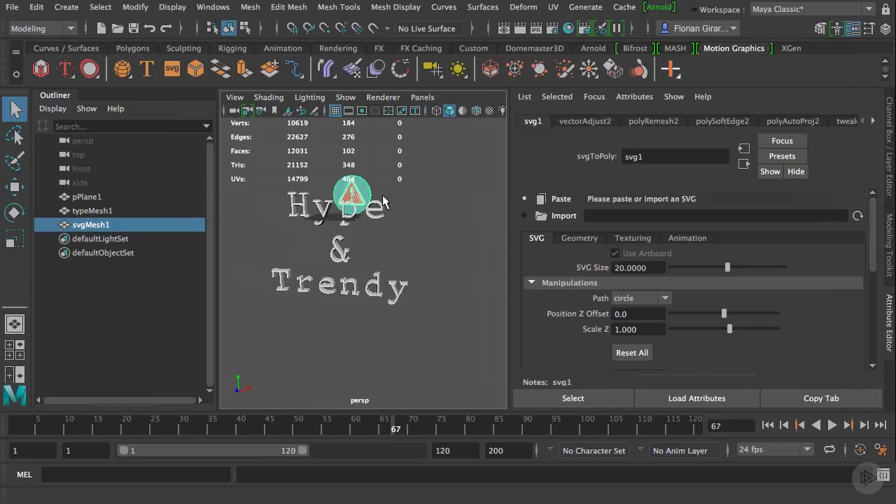
{"action": "left_click", "coordinate": [560, 200]}
{"action": "scroll", "coordinate": [328, 180], "scroll_direction": "up", "scroll_amount": 8}
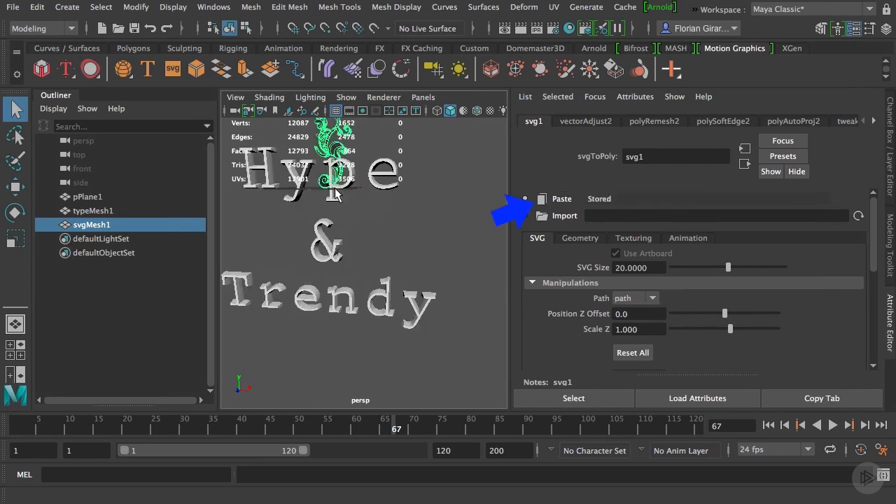
{"action": "middle_click_drag", "start_coordinate": [328, 179], "coordinate": [400, 278], "text": "alt"}
{"action": "scroll", "coordinate": [401, 278], "scroll_direction": "up", "scroll_amount": 8}
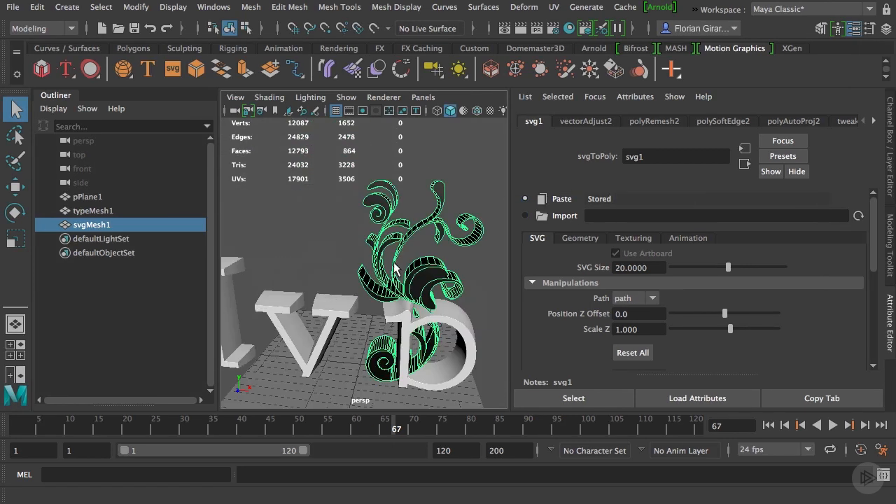
{"action": "left_click_drag", "start_coordinate": [427, 304], "coordinate": [380, 254], "text": "alt"}
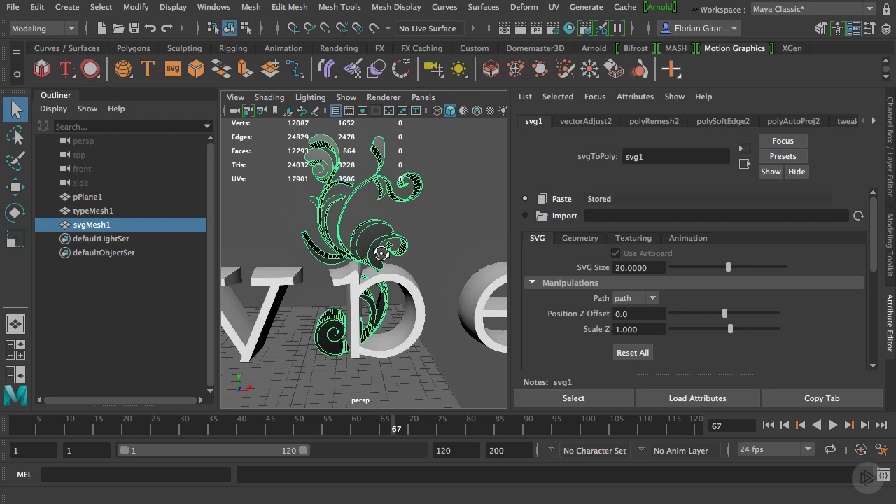
{"action": "left_click_drag", "start_coordinate": [380, 253], "coordinate": [366, 261], "text": "alt"}
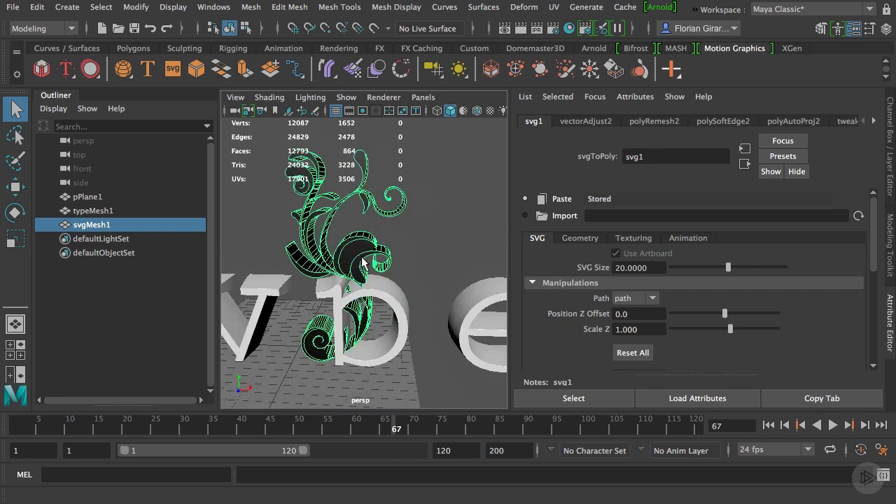
Move the floral SVG mesh sideways along the X axis until it stands clear beside the word Hype
{"action": "left_click", "coordinate": [417, 227]}
{"action": "left_click", "coordinate": [362, 239]}
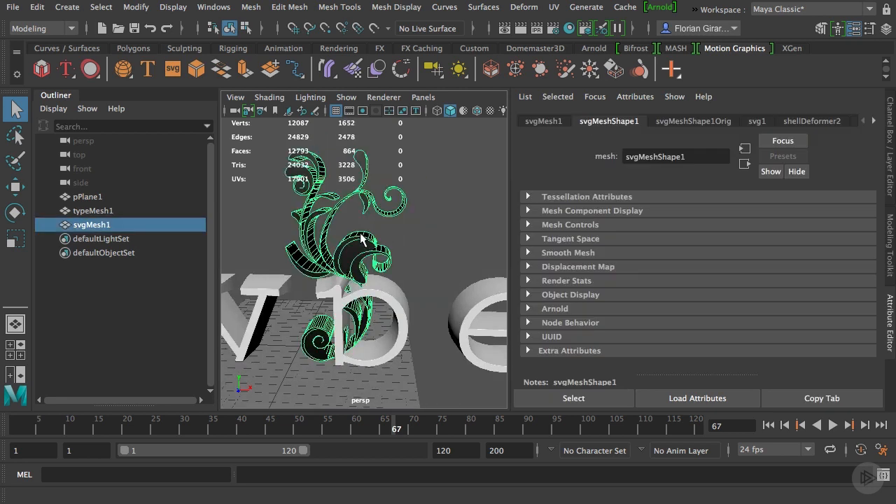
{"action": "scroll", "coordinate": [362, 239], "scroll_direction": "down", "scroll_amount": 10}
{"action": "left_click_drag", "start_coordinate": [374, 263], "coordinate": [371, 244], "text": "alt"}
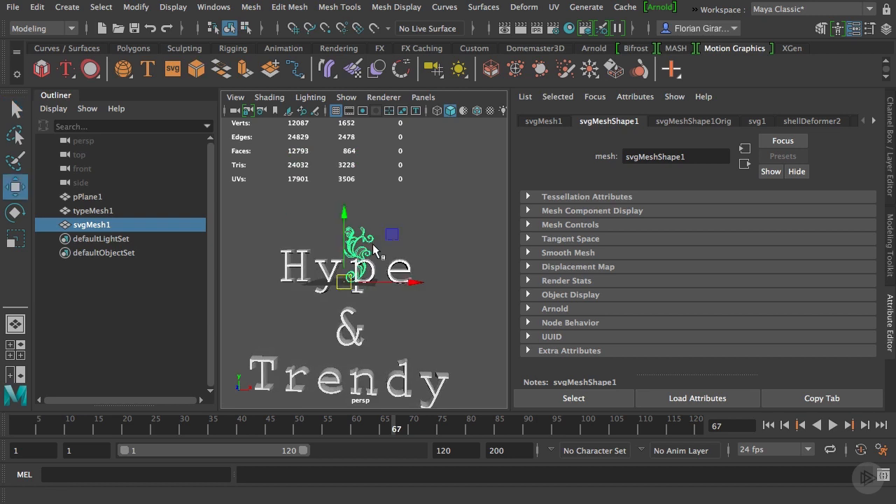
{"action": "key", "text": "w"}
{"action": "left_click_drag", "start_coordinate": [379, 271], "coordinate": [362, 283], "text": "alt"}
{"action": "left_click_drag", "start_coordinate": [414, 297], "coordinate": [561, 341]}
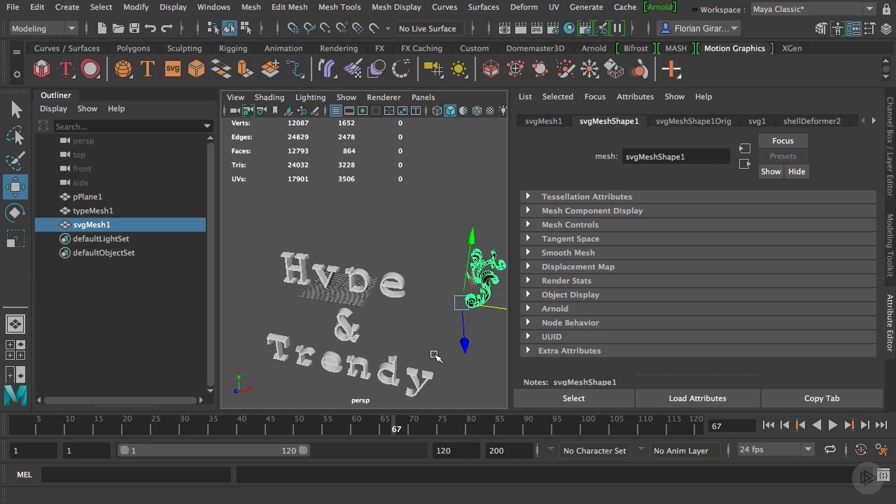
Frame the floral mesh and set the SVG Size of svg1 to 34.7170
{"action": "left_click_drag", "start_coordinate": [439, 358], "coordinate": [452, 317], "text": "alt"}
{"action": "middle_click_drag", "start_coordinate": [452, 313], "coordinate": [347, 292], "text": "alt"}
{"action": "right_click_drag", "start_coordinate": [347, 291], "coordinate": [419, 262], "text": "alt"}
{"action": "mouse_move", "coordinate": [416, 261]}
{"action": "left_mouse_down", "text": "alt"}
{"action": "mouse_move", "coordinate": [340, 273]}
{"action": "mouse_move", "coordinate": [408, 259]}
{"action": "left_mouse_up", "text": "alt"}
{"action": "key", "text": "f"}
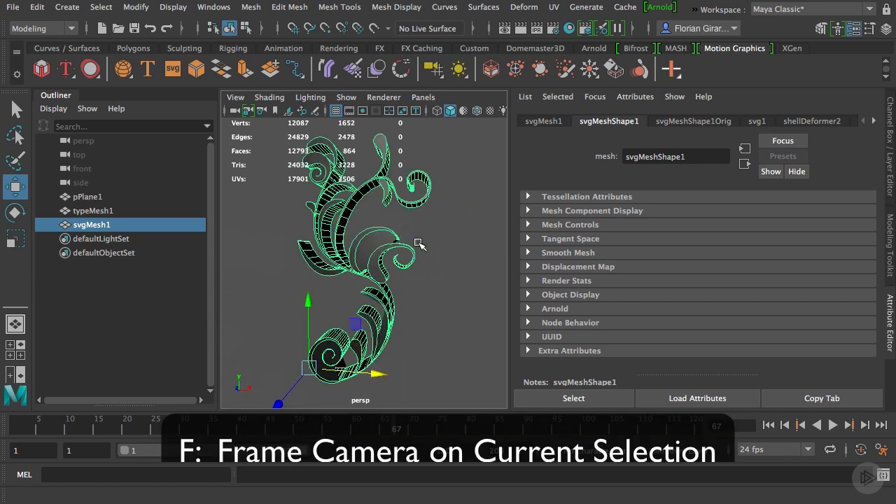
{"action": "left_click_drag", "start_coordinate": [402, 304], "coordinate": [413, 293], "text": "alt"}
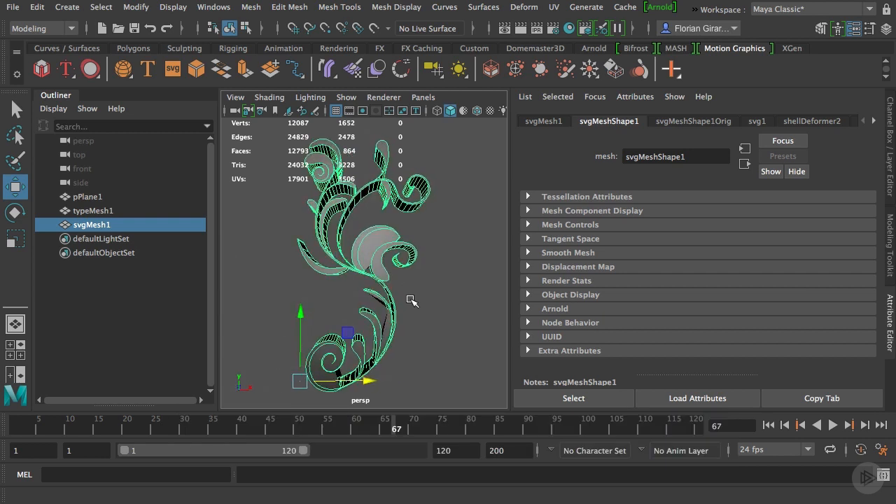
{"action": "left_click", "coordinate": [755, 122]}
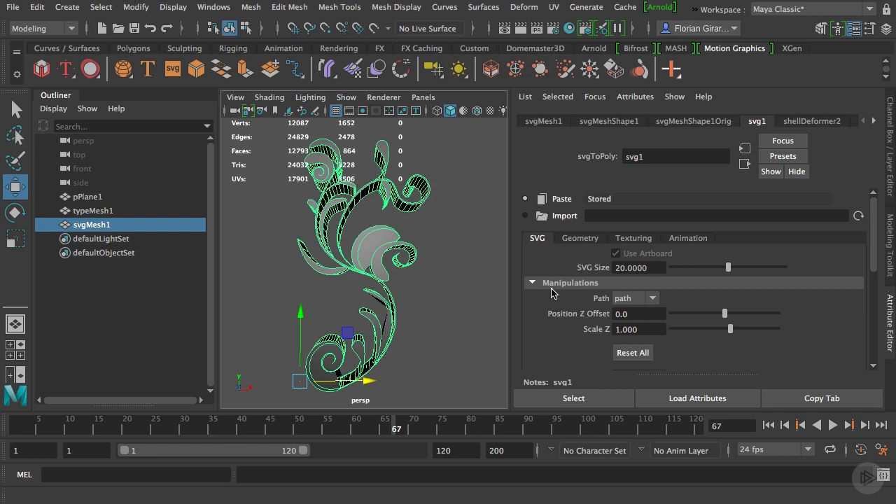
{"action": "left_click_drag", "start_coordinate": [727, 267], "coordinate": [769, 268]}
{"action": "scroll", "coordinate": [337, 213], "scroll_direction": "down", "scroll_amount": 4}
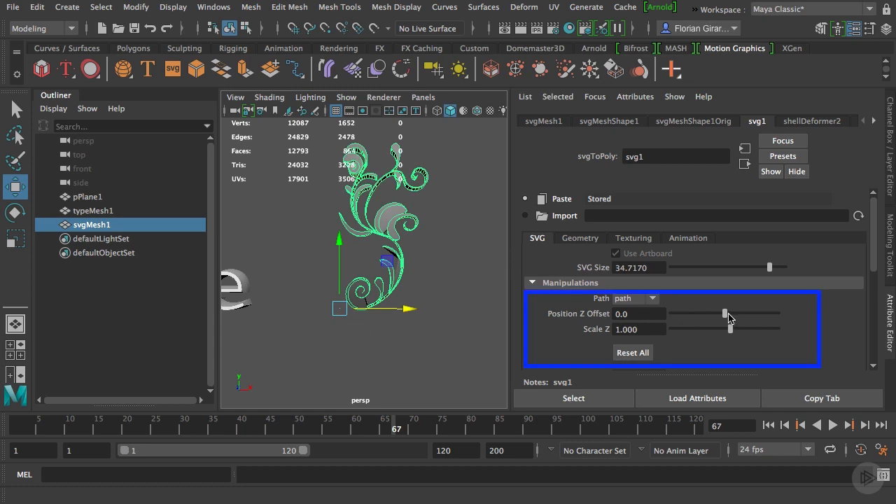
Try Position Z Offsets on the current SVG path, first 3.3 and then a negative value
{"action": "mouse_move", "coordinate": [724, 315]}
{"action": "left_mouse_down"}
{"action": "mouse_move", "coordinate": [714, 319]}
{"action": "mouse_move", "coordinate": [772, 316]}
{"action": "mouse_move", "coordinate": [743, 314]}
{"action": "left_mouse_up"}
{"action": "left_click_drag", "start_coordinate": [431, 309], "coordinate": [318, 310], "text": "alt"}
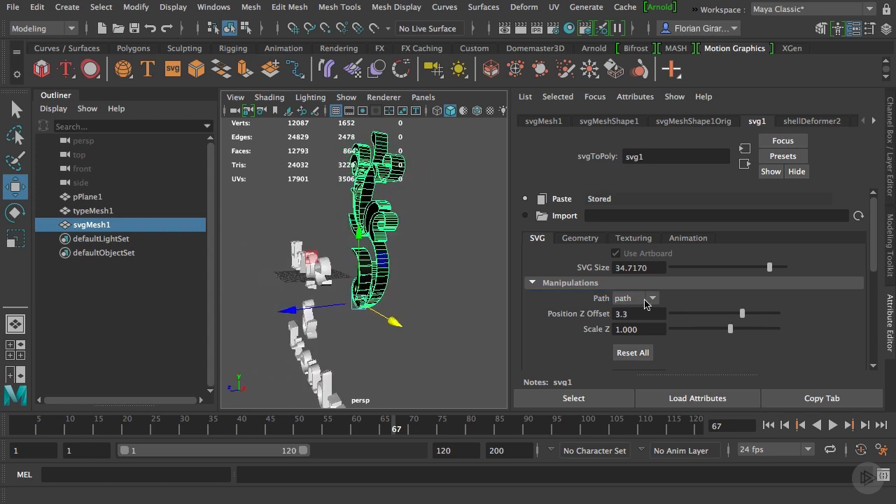
{"action": "left_click_drag", "start_coordinate": [742, 314], "coordinate": [697, 314]}
Choose the third path of the SVG and set its Scale Z to 3.020 and Position Z Offset to -10.0
{"action": "left_click", "coordinate": [633, 298]}
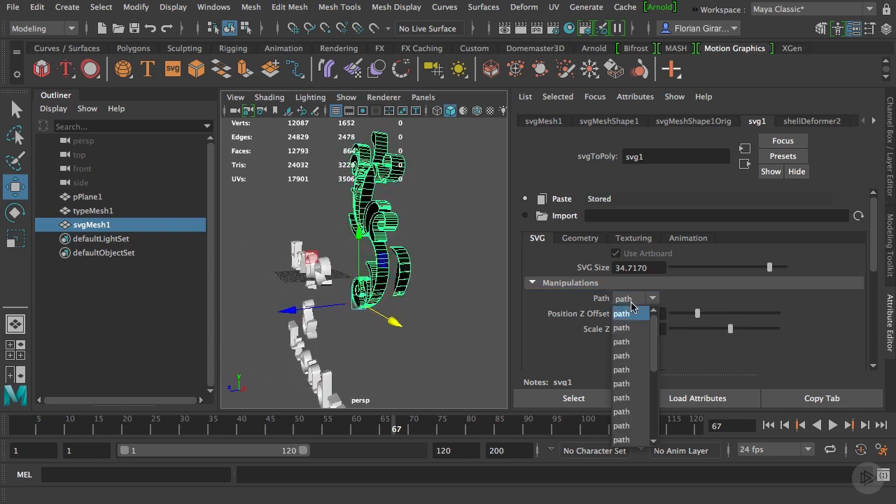
{"action": "left_click", "coordinate": [636, 344]}
{"action": "left_click_drag", "start_coordinate": [731, 329], "coordinate": [665, 315]}
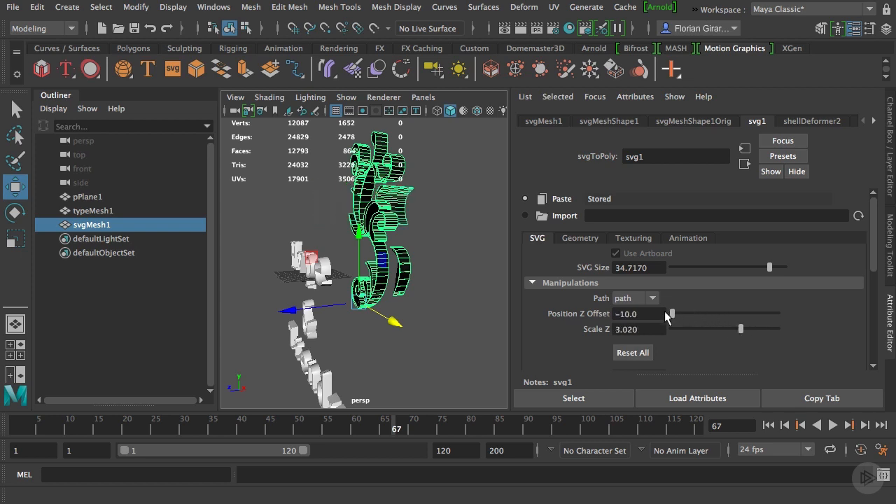
{"action": "left_click_drag", "start_coordinate": [387, 294], "coordinate": [497, 294], "text": "alt"}
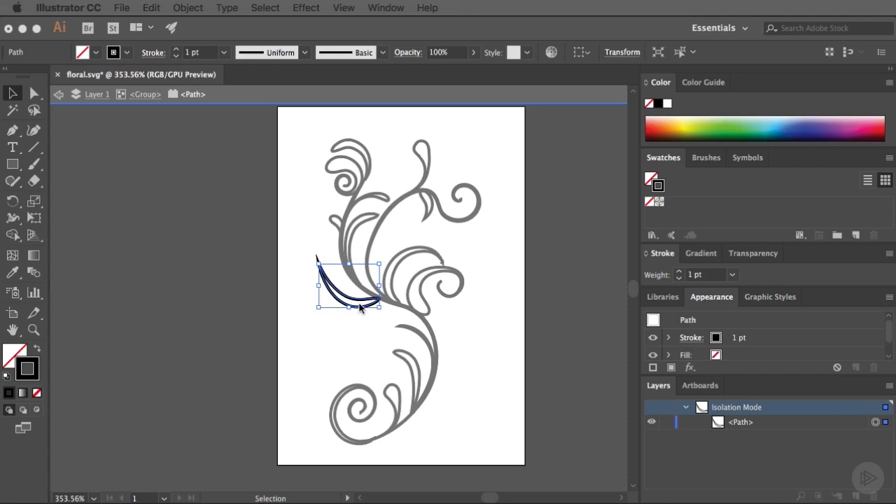
In Illustrator, rename the isolated leaf path to leaf1 and leave isolation mode
{"action": "double_click", "coordinate": [751, 422]}
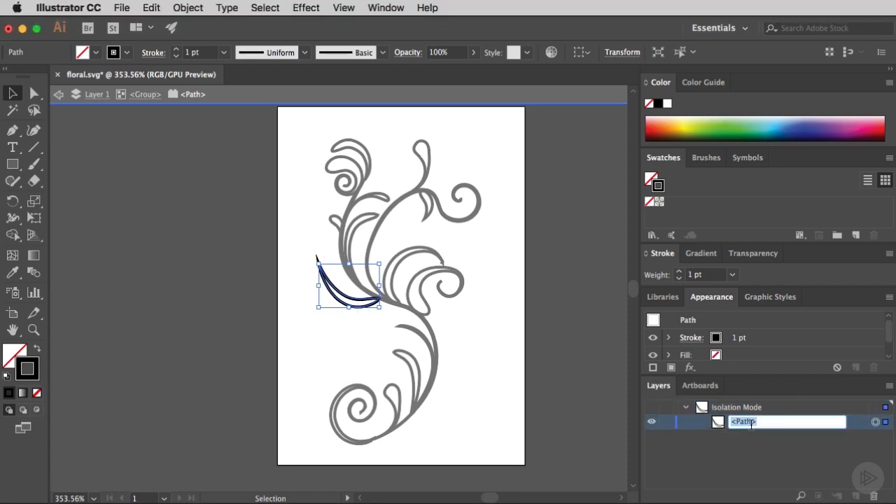
{"action": "type", "text": "leaf1"}
{"action": "key", "text": "Return"}
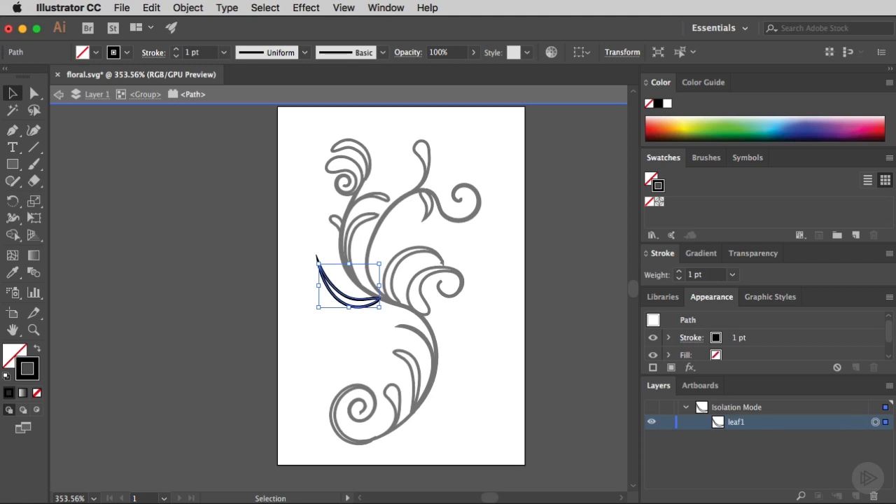
{"action": "double_click", "coordinate": [301, 244]}
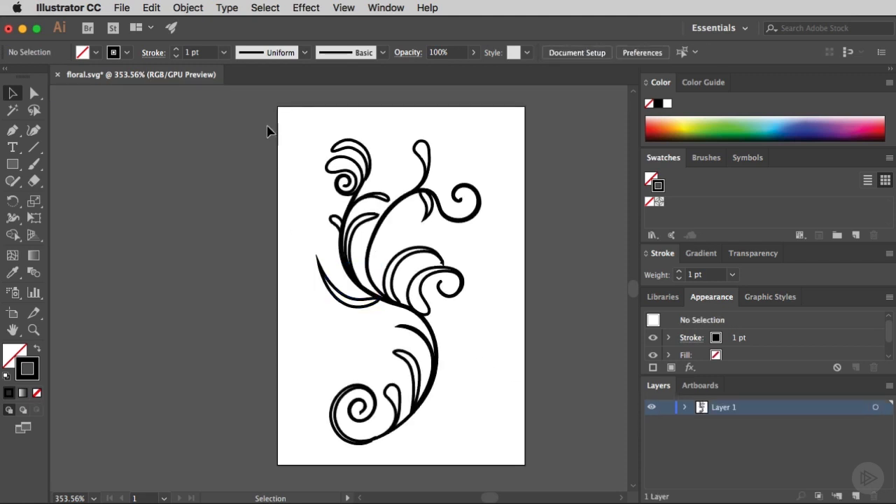
Copy the whole updated artwork, paste it into svg1 in Maya and choose leaf1_1_ as the path to manipulate
{"action": "key", "text": "super+a"}
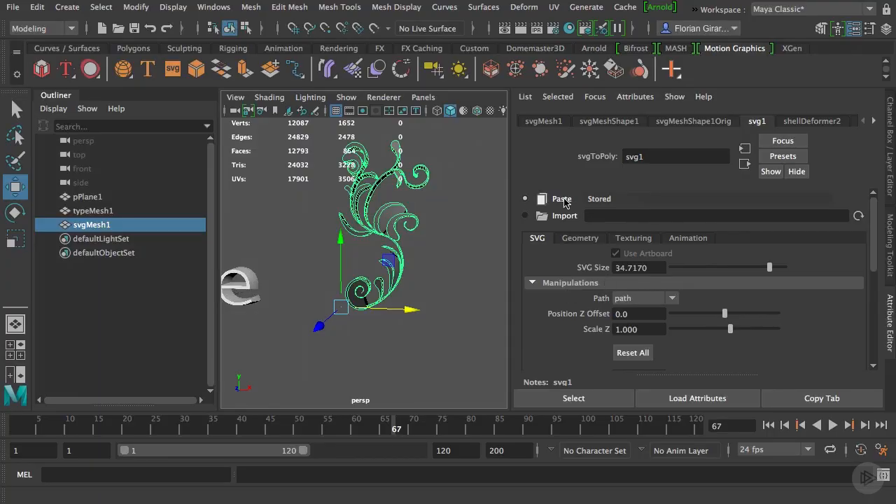
{"action": "left_click", "coordinate": [564, 199]}
{"action": "left_click", "coordinate": [623, 298]}
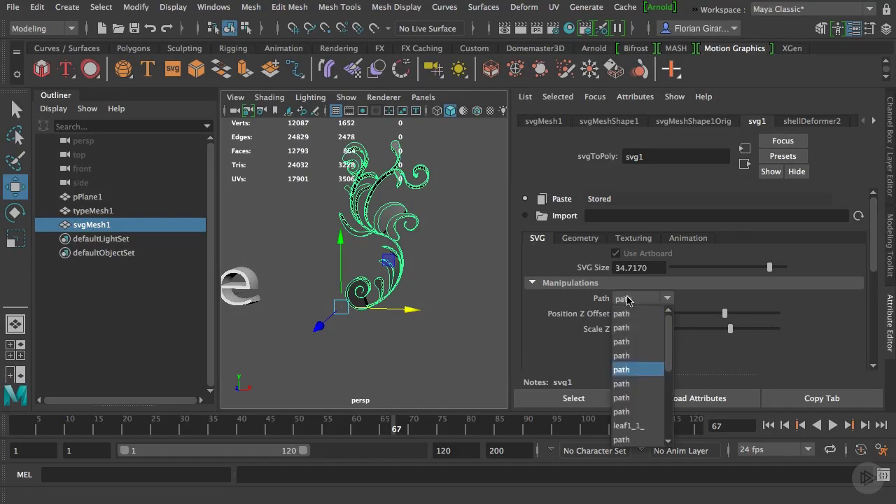
{"action": "left_click", "coordinate": [638, 427]}
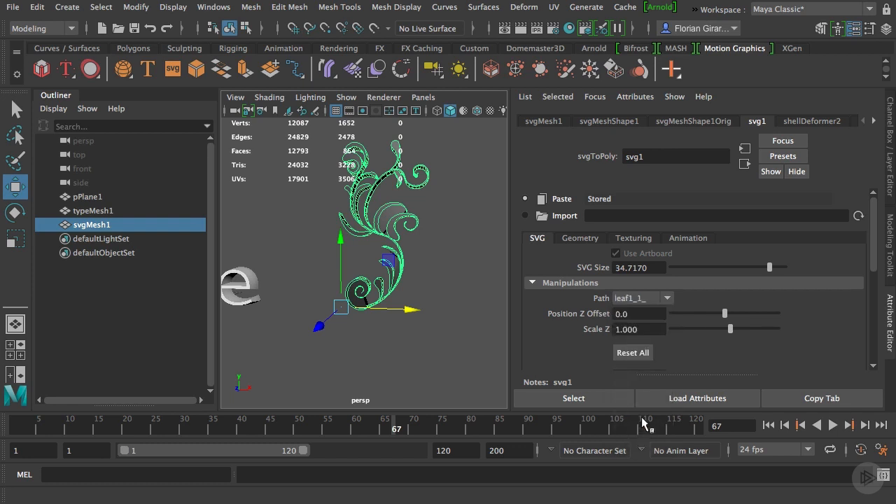
Set the Position Z Offset of leaf1_1_ to 10.0, then reset all path manipulations
{"action": "left_click_drag", "start_coordinate": [717, 312], "coordinate": [789, 326]}
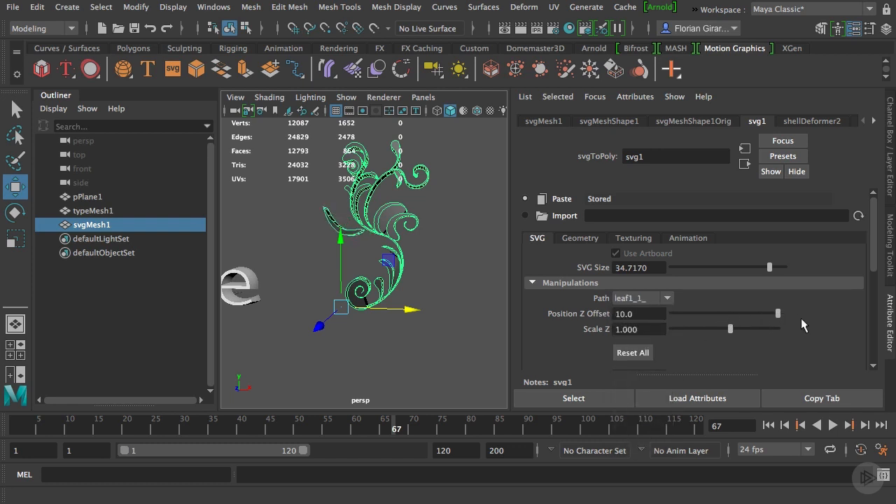
{"action": "left_click_drag", "start_coordinate": [396, 285], "coordinate": [342, 316], "text": "alt"}
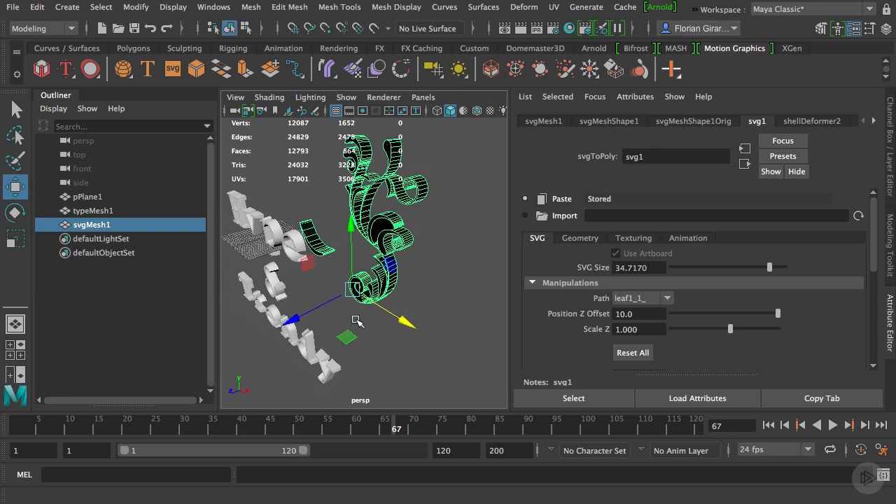
{"action": "left_click", "coordinate": [633, 353]}
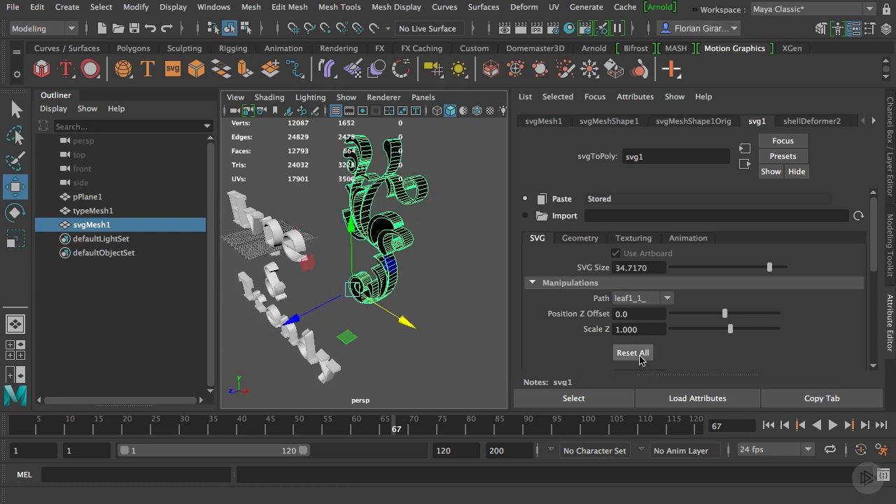
Try a larger Global Z Offset on the floral mesh, then set it to 0.0000
{"action": "scroll", "coordinate": [585, 347], "scroll_direction": "down", "scroll_amount": 3}
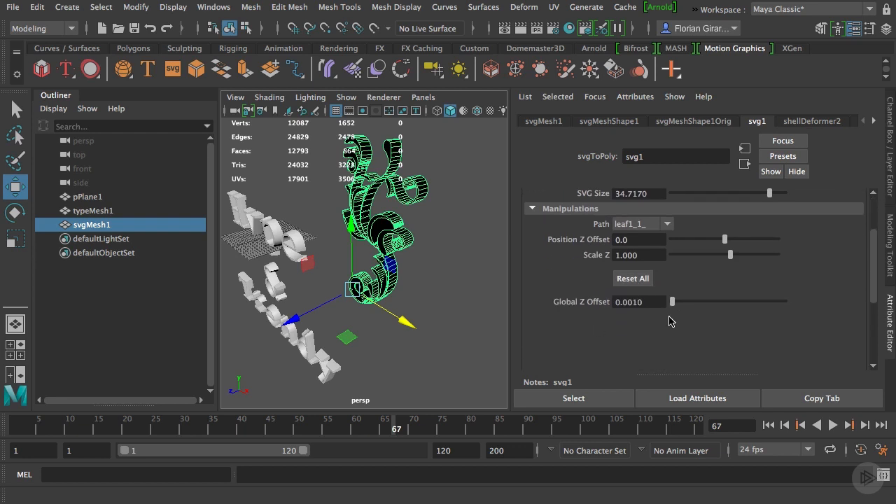
{"action": "left_click_drag", "start_coordinate": [672, 301], "coordinate": [707, 302]}
{"action": "left_click_drag", "start_coordinate": [427, 308], "coordinate": [484, 320], "text": "alt"}
{"action": "left_click_drag", "start_coordinate": [706, 301], "coordinate": [646, 301]}
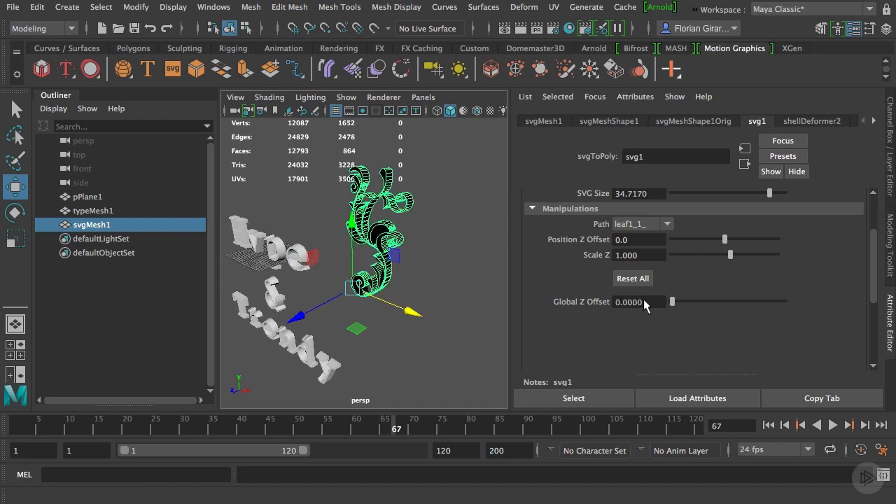
{"action": "left_click_drag", "start_coordinate": [340, 348], "coordinate": [386, 346], "text": "alt"}
{"action": "scroll", "coordinate": [643, 325], "scroll_direction": "up", "scroll_amount": 1}
{"action": "scroll", "coordinate": [643, 326], "scroll_direction": "up", "scroll_amount": 2}
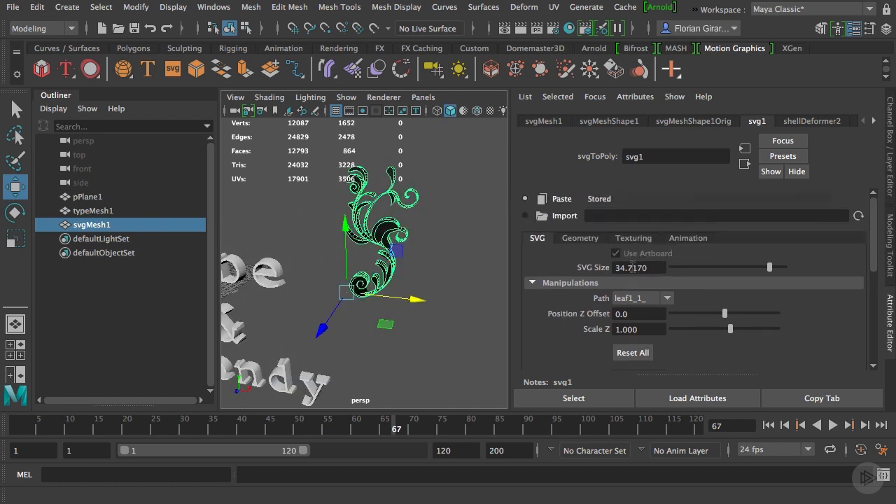
Review the animation, texturing and geometry settings of svg1, and expand its mesh settings
{"action": "left_click", "coordinate": [684, 240]}
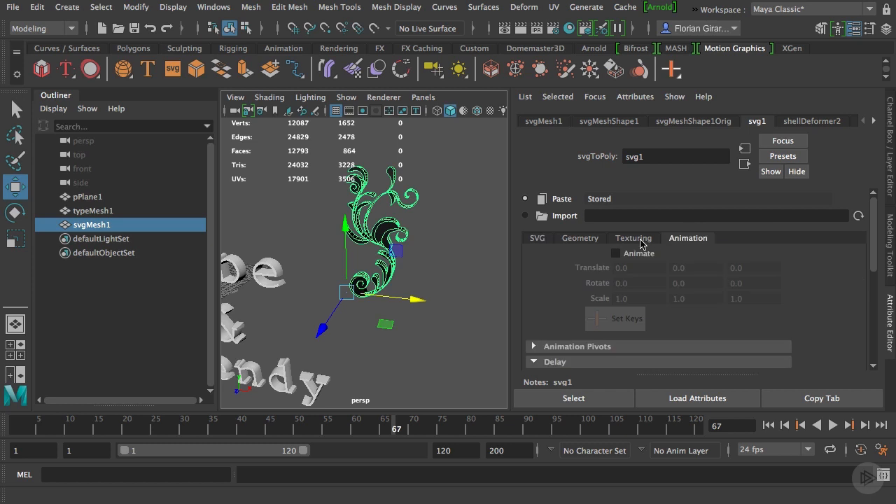
{"action": "left_click", "coordinate": [639, 241]}
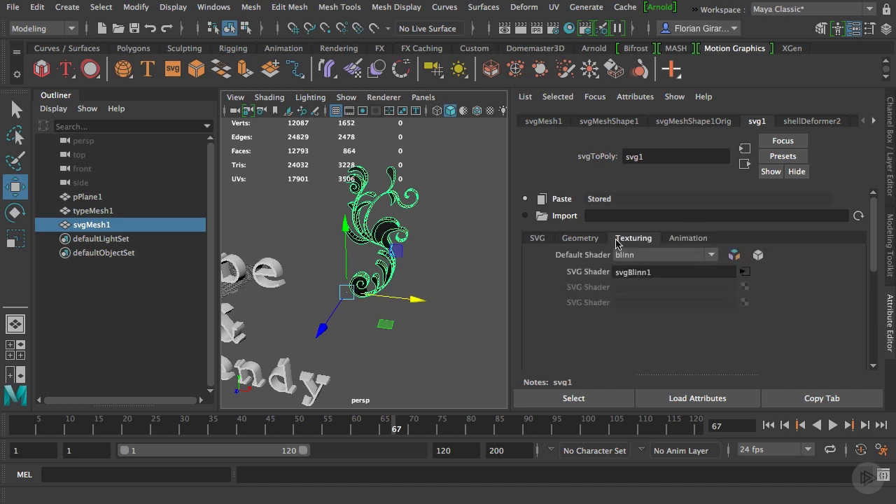
{"action": "left_click", "coordinate": [578, 239]}
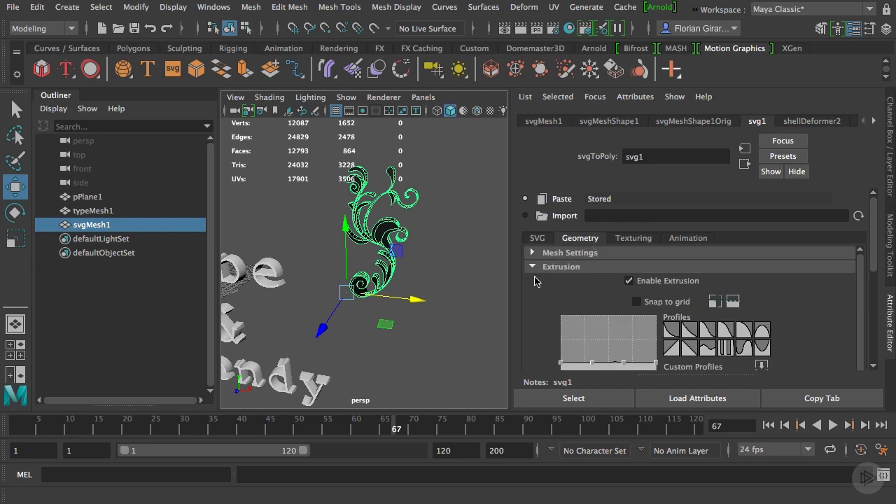
{"action": "left_click_drag", "start_coordinate": [385, 284], "coordinate": [399, 282], "text": "alt"}
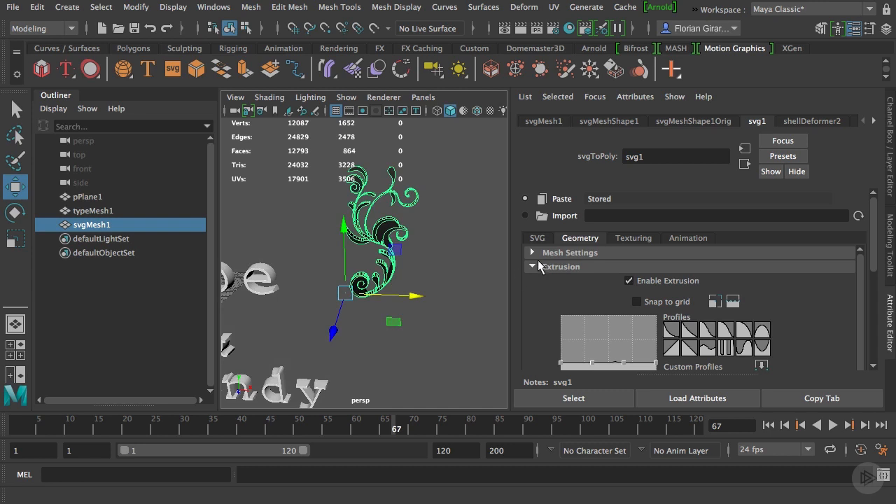
{"action": "left_click", "coordinate": [532, 253]}
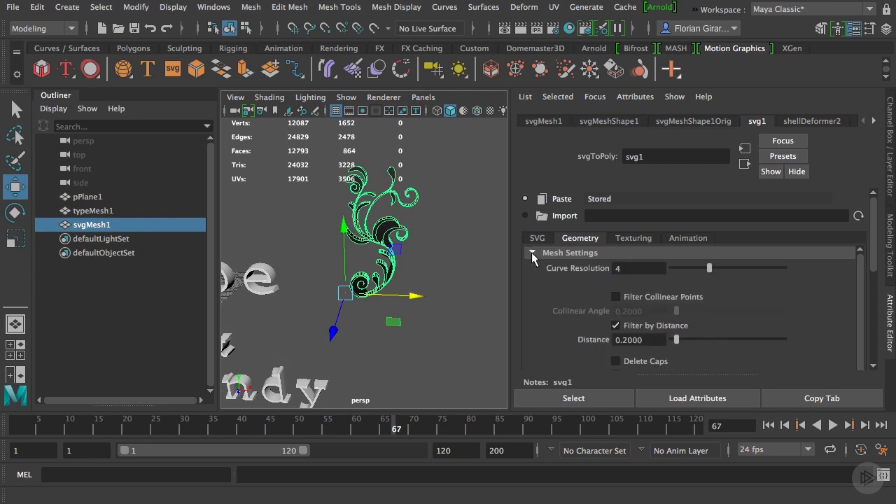
{"action": "scroll", "coordinate": [532, 281], "scroll_direction": "down", "scroll_amount": 3}
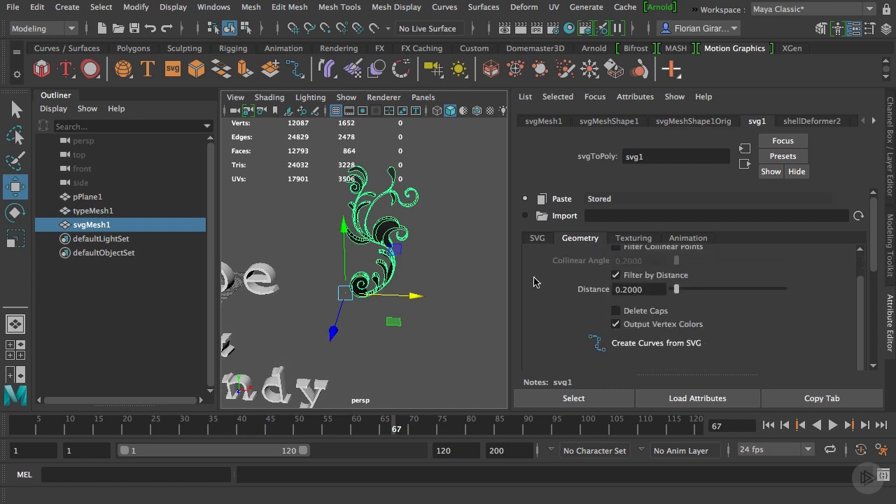
Try Delete Caps on the floral mesh, then turn the option back off
{"action": "left_click", "coordinate": [615, 312]}
{"action": "left_click_drag", "start_coordinate": [424, 268], "coordinate": [401, 265], "text": "alt"}
{"action": "left_click", "coordinate": [615, 310]}
Examine the caps and extruded sides of the floral mesh up close, from the bottom spiral to the upper leaves
{"action": "left_click_drag", "start_coordinate": [460, 301], "coordinate": [372, 243], "text": "alt"}
{"action": "right_click_drag", "start_coordinate": [372, 243], "coordinate": [374, 329], "text": "alt"}
{"action": "middle_click_drag", "start_coordinate": [379, 384], "coordinate": [383, 270], "text": "alt"}
{"action": "right_click_drag", "start_coordinate": [383, 270], "coordinate": [380, 322], "text": "alt"}
{"action": "left_click_drag", "start_coordinate": [381, 323], "coordinate": [451, 327], "text": "alt"}
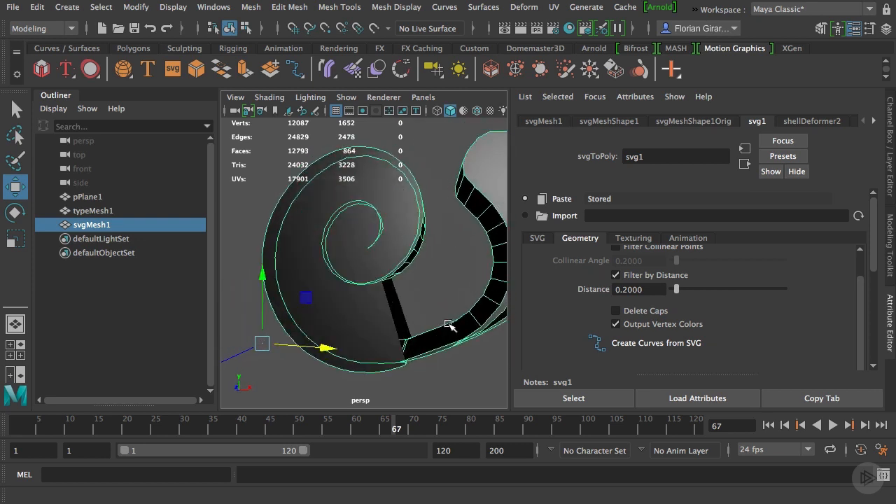
{"action": "scroll", "coordinate": [450, 327], "scroll_direction": "down", "scroll_amount": 5}
{"action": "middle_click_drag", "start_coordinate": [429, 252], "coordinate": [430, 340], "text": "alt"}
{"action": "scroll", "coordinate": [430, 341], "scroll_direction": "up", "scroll_amount": 5}
{"action": "left_click_drag", "start_coordinate": [438, 342], "coordinate": [455, 308], "text": "alt"}
{"action": "middle_click_drag", "start_coordinate": [466, 275], "coordinate": [413, 269], "text": "alt"}
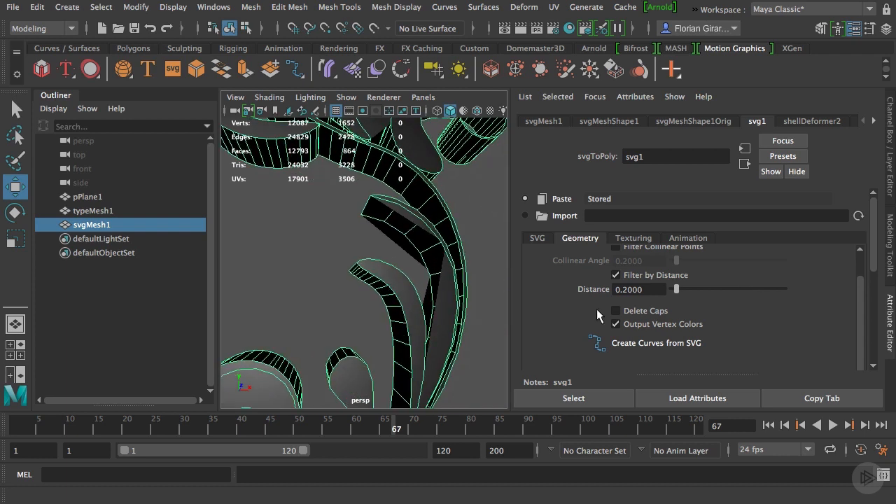
Enable Delete Caps and turn off Output Vertex Colors for the floral mesh
{"action": "left_click", "coordinate": [616, 311]}
{"action": "scroll", "coordinate": [420, 294], "scroll_direction": "down", "scroll_amount": 5}
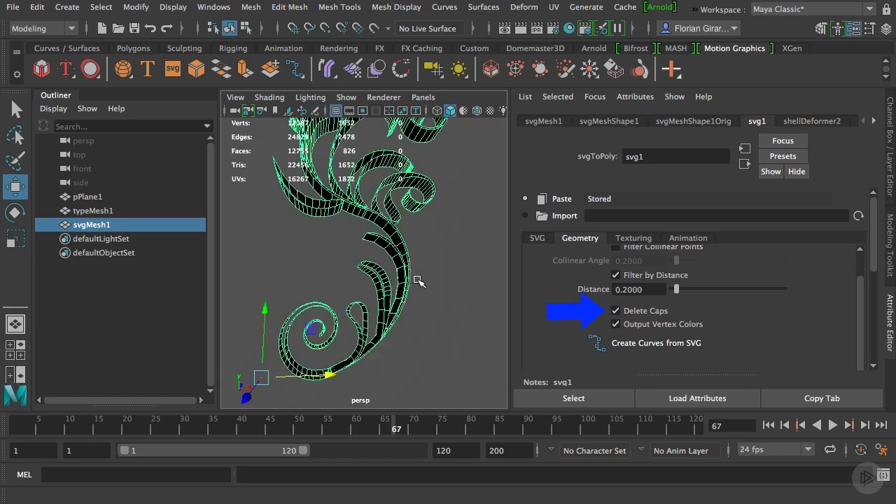
{"action": "scroll", "coordinate": [406, 290], "scroll_direction": "down", "scroll_amount": 4}
{"action": "mouse_move", "coordinate": [418, 282]}
{"action": "left_mouse_down", "text": "alt"}
{"action": "mouse_move", "coordinate": [316, 287]}
{"action": "mouse_move", "coordinate": [417, 291]}
{"action": "left_mouse_up", "text": "alt"}
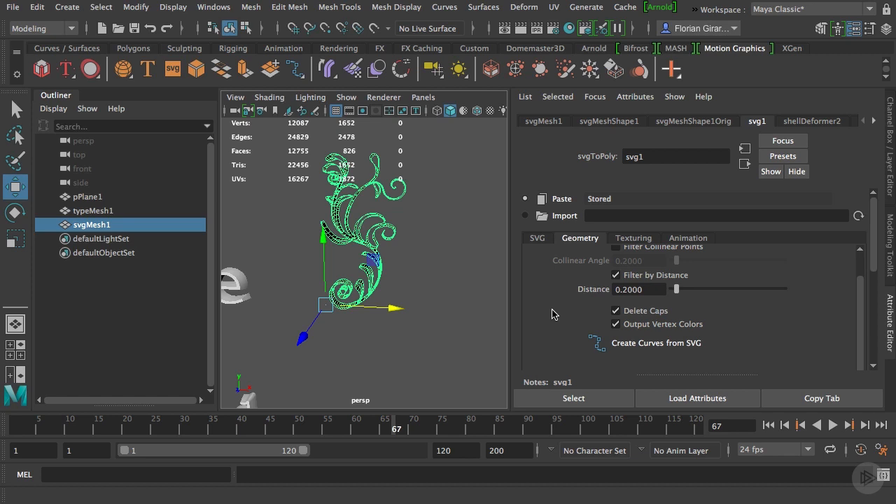
{"action": "left_click", "coordinate": [616, 324]}
{"action": "left_click_drag", "start_coordinate": [413, 305], "coordinate": [432, 324], "text": "alt"}
Set the Extrude Divisions of the floral mesh to 3 and check the result from several angles
{"action": "scroll", "coordinate": [557, 309], "scroll_direction": "down", "scroll_amount": 4}
{"action": "scroll", "coordinate": [557, 309], "scroll_direction": "down", "scroll_amount": 8}
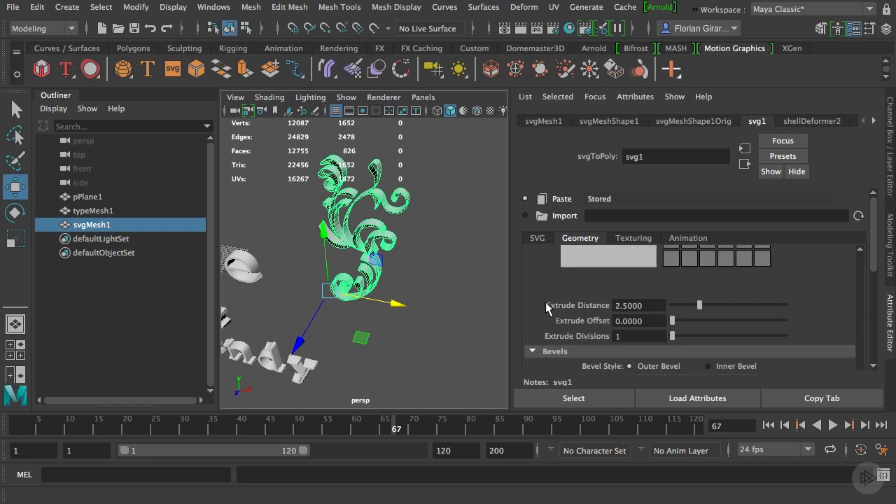
{"action": "scroll", "coordinate": [403, 296], "scroll_direction": "up", "scroll_amount": 5}
{"action": "left_click_drag", "start_coordinate": [413, 303], "coordinate": [345, 298], "text": "alt"}
{"action": "left_click_drag", "start_coordinate": [674, 340], "coordinate": [684, 341]}
{"action": "left_click_drag", "start_coordinate": [326, 321], "coordinate": [434, 300], "text": "alt"}
{"action": "scroll", "coordinate": [367, 313], "scroll_direction": "down", "scroll_amount": 5}
{"action": "left_click_drag", "start_coordinate": [361, 314], "coordinate": [344, 337], "text": "alt"}
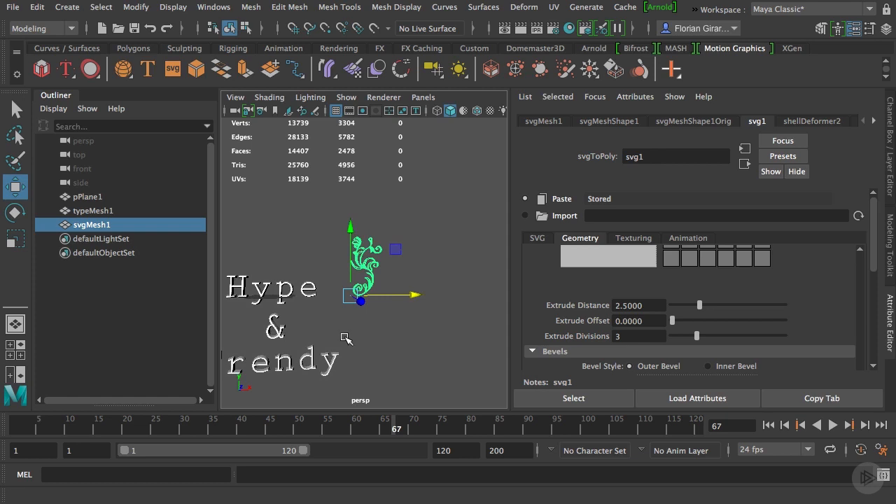